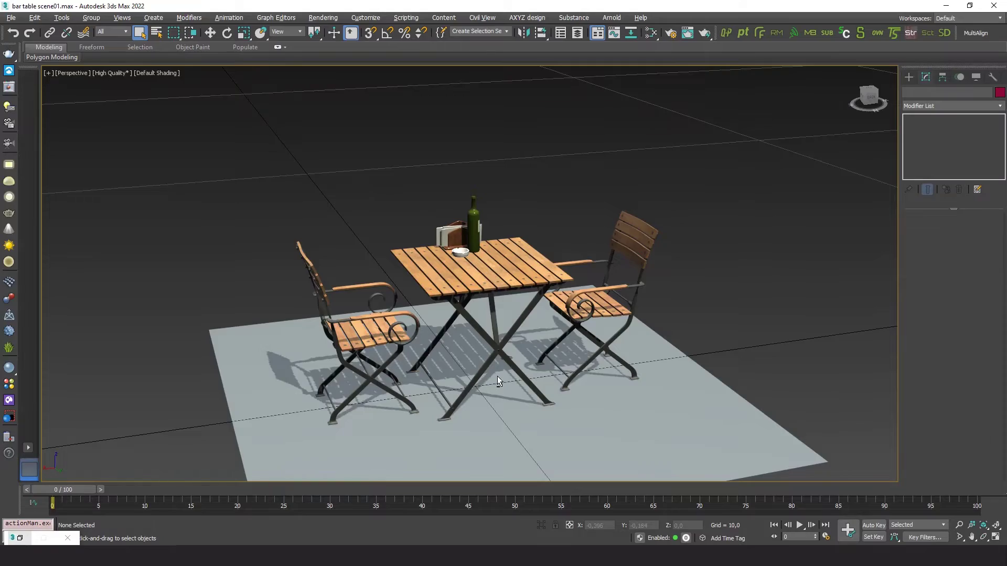
Step: Orbit around the table scene and clear the object selection
mouse_move(496, 376)
middle_mouse_down("alt")
mouse_move(445, 384)
mouse_move(506, 385)
middle_mouse_up("alt")
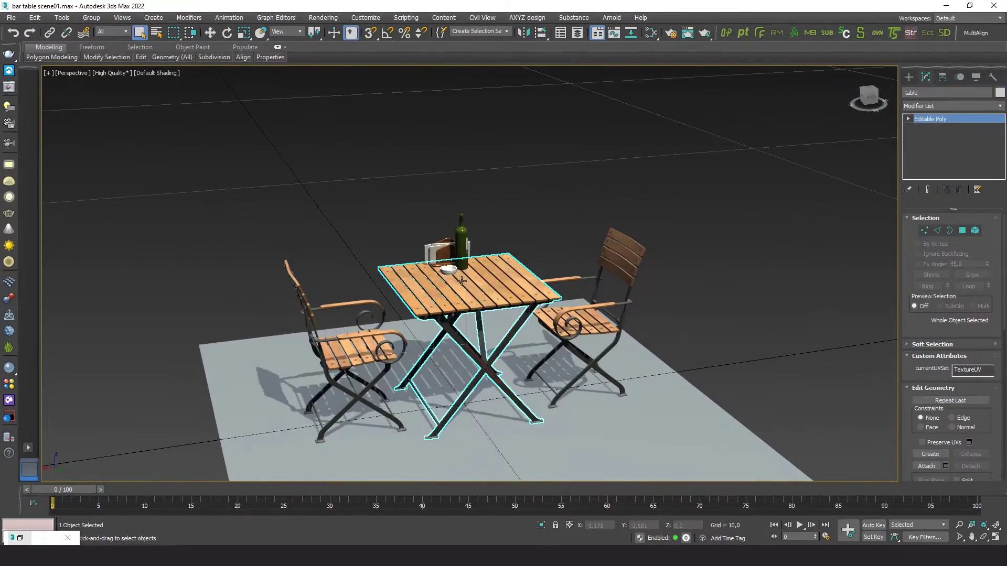
left_click(628, 254)
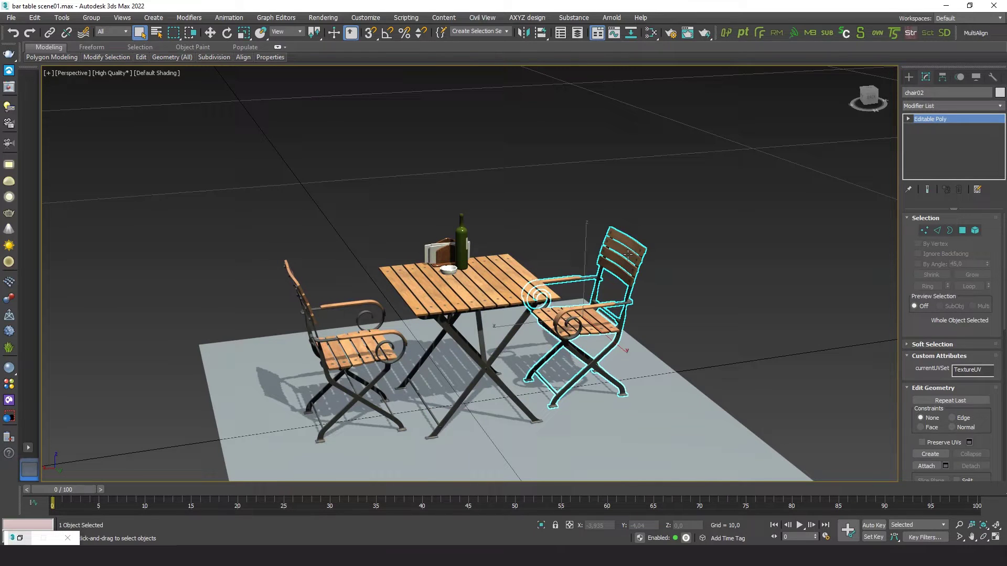
key("w")
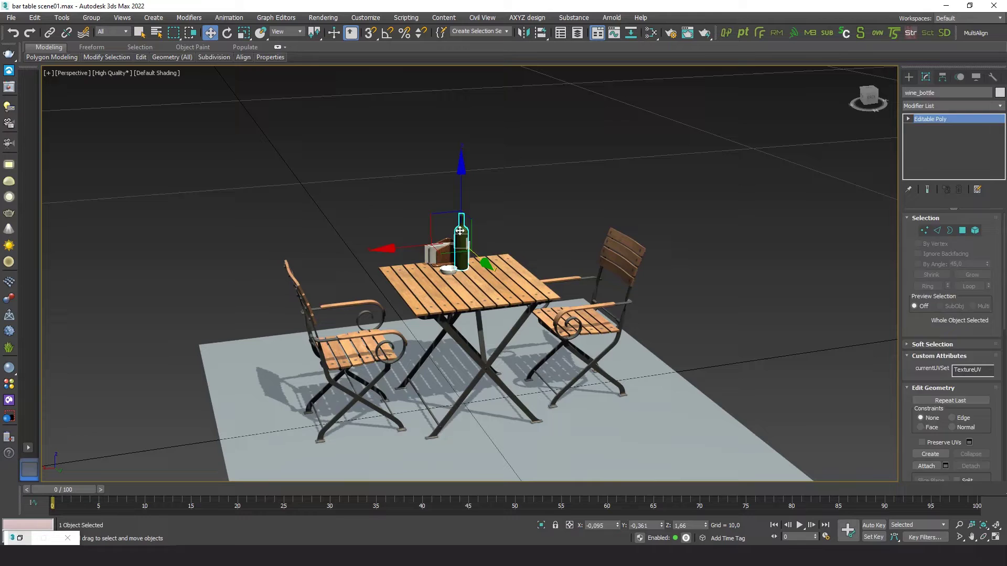
left_click(323, 224)
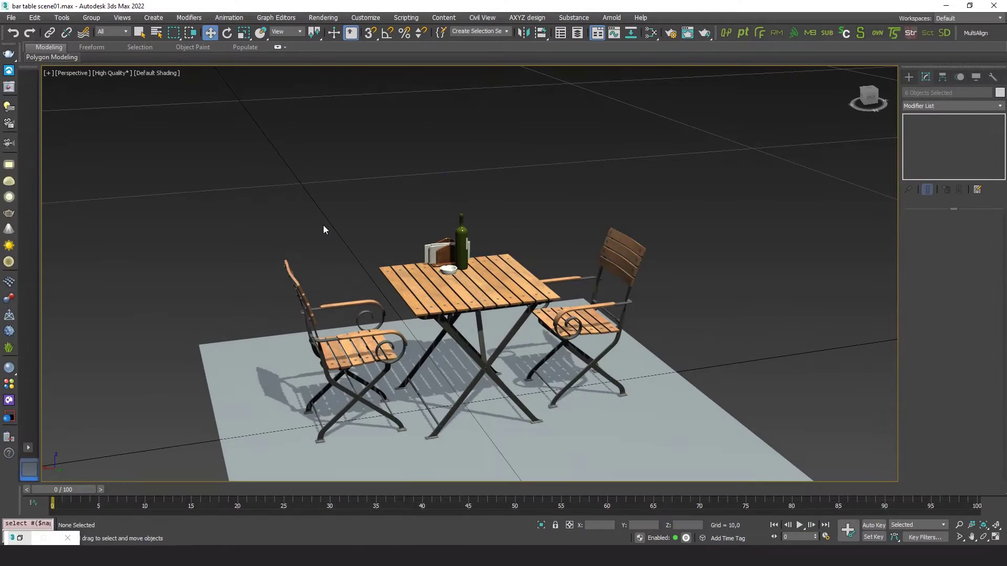
left_click(323, 230)
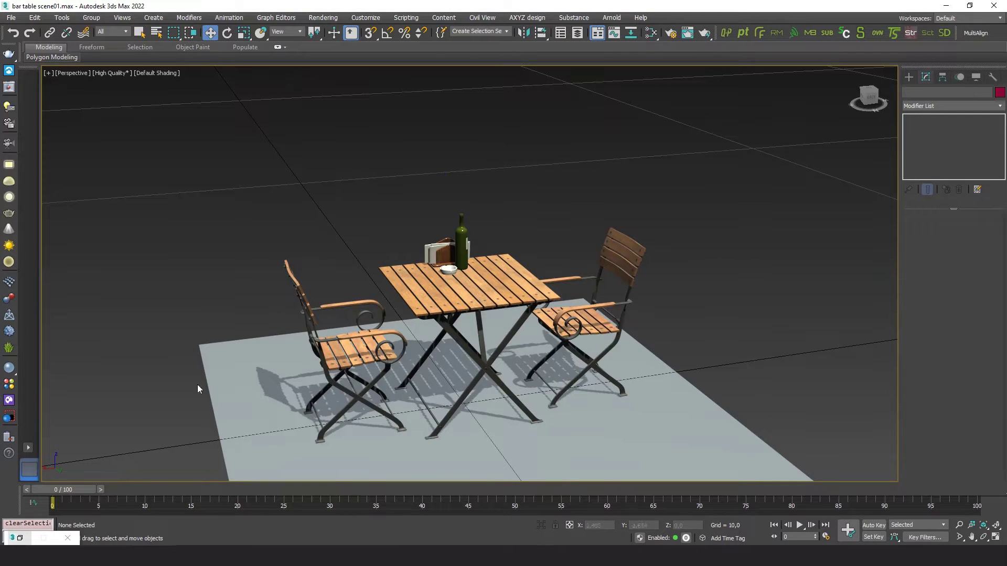
Step: Start Showcaser, create Sequence 01, and marquee-select all six scene objects
key("Return")
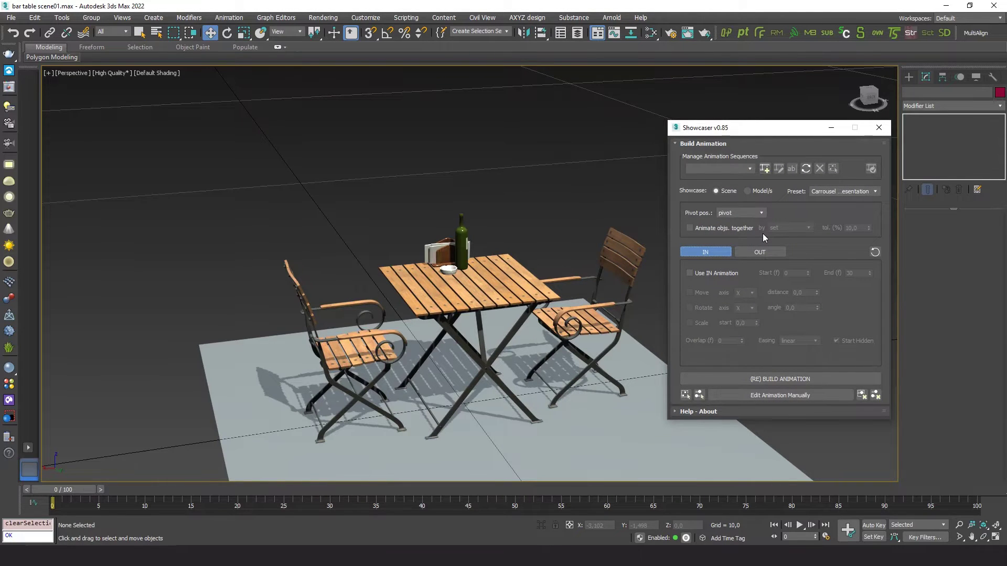
left_click(765, 172)
key("Return")
left_click(248, 177)
left_click_drag(636, 437, 635, 436)
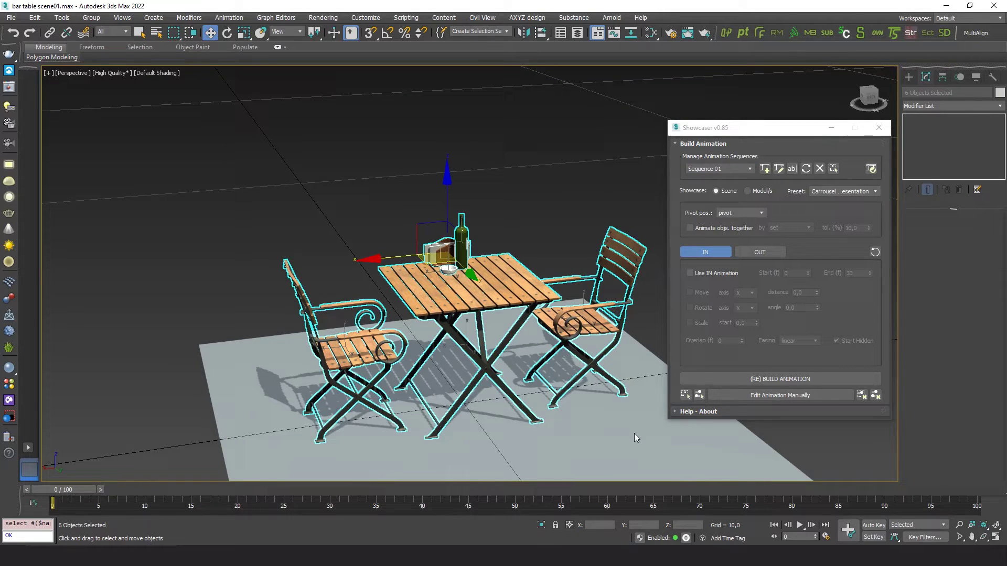
Step: Add the six selected objects to Sequence 01's object list
left_click(779, 168)
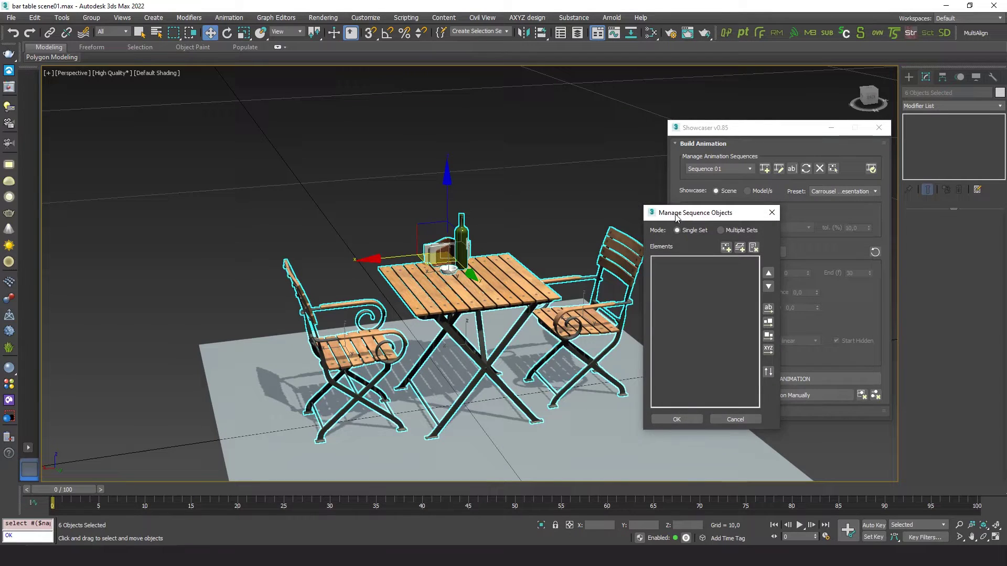
left_click_drag(676, 215, 565, 166)
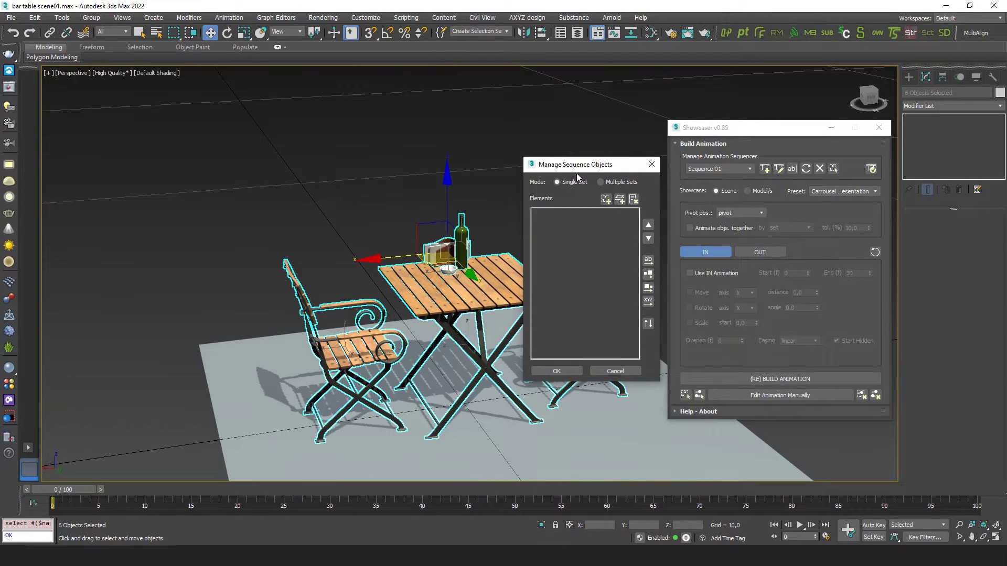
left_click(605, 202)
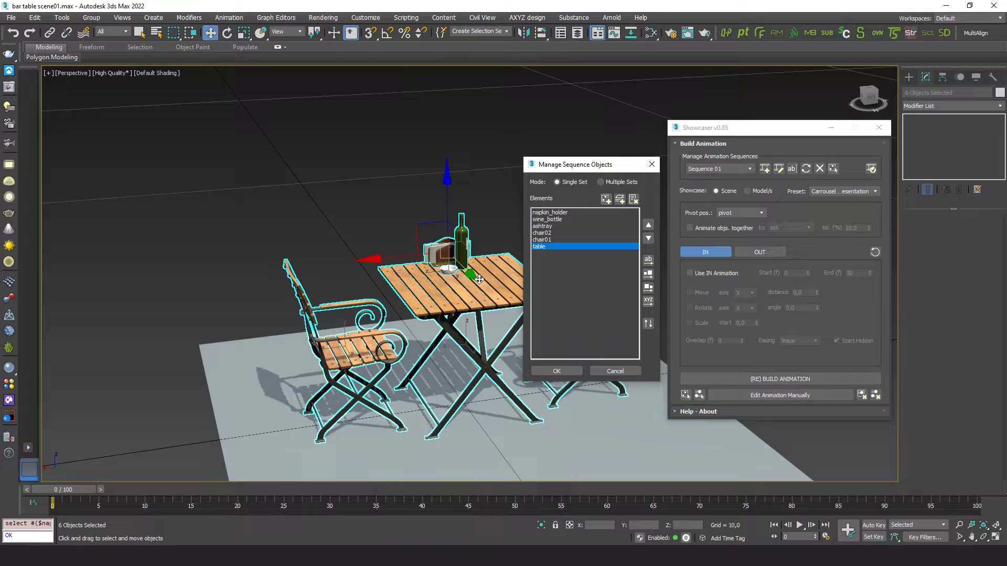
left_click(417, 288)
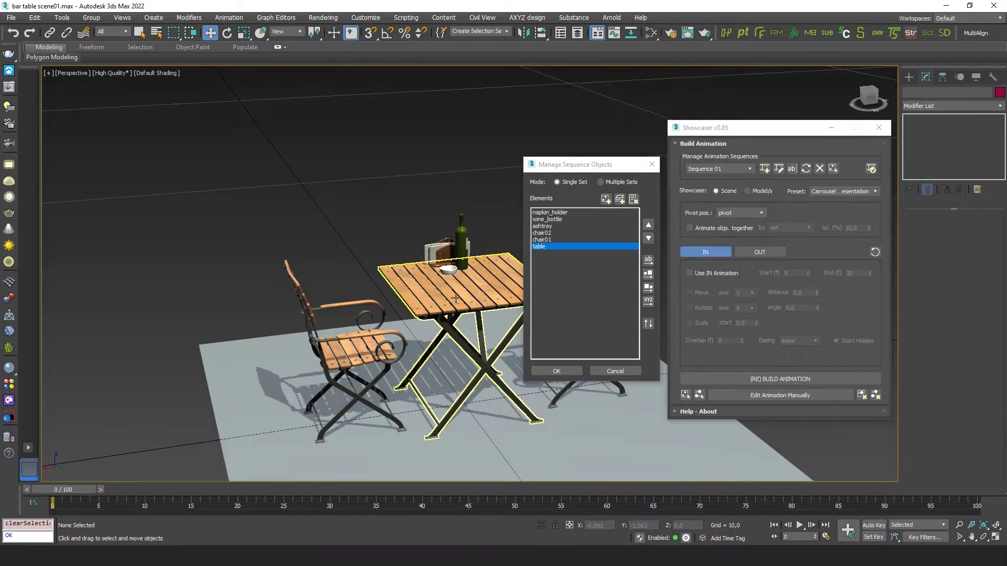
Step: Order the sequence objects big to small, with the table moved to first
left_click(648, 276)
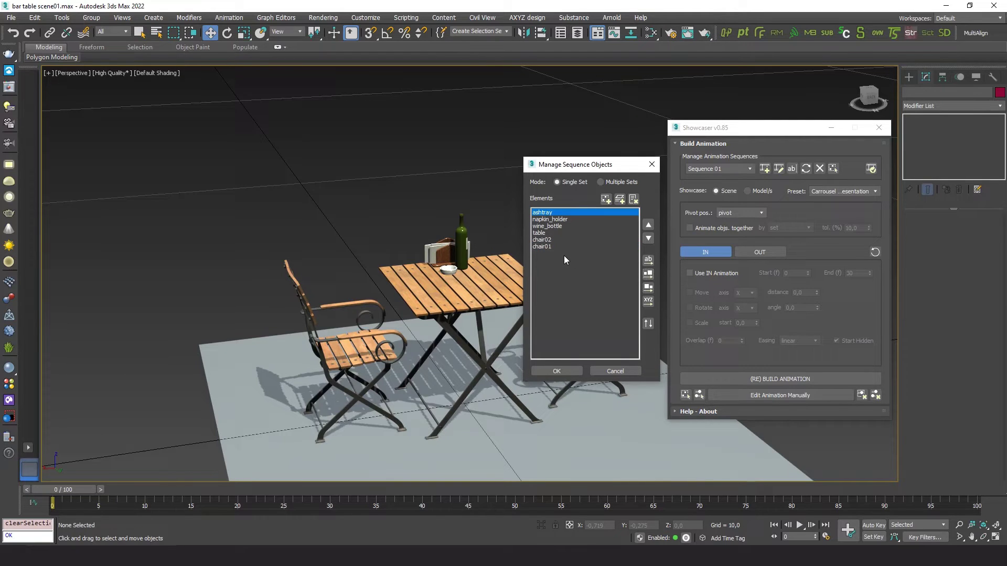
left_click(649, 288)
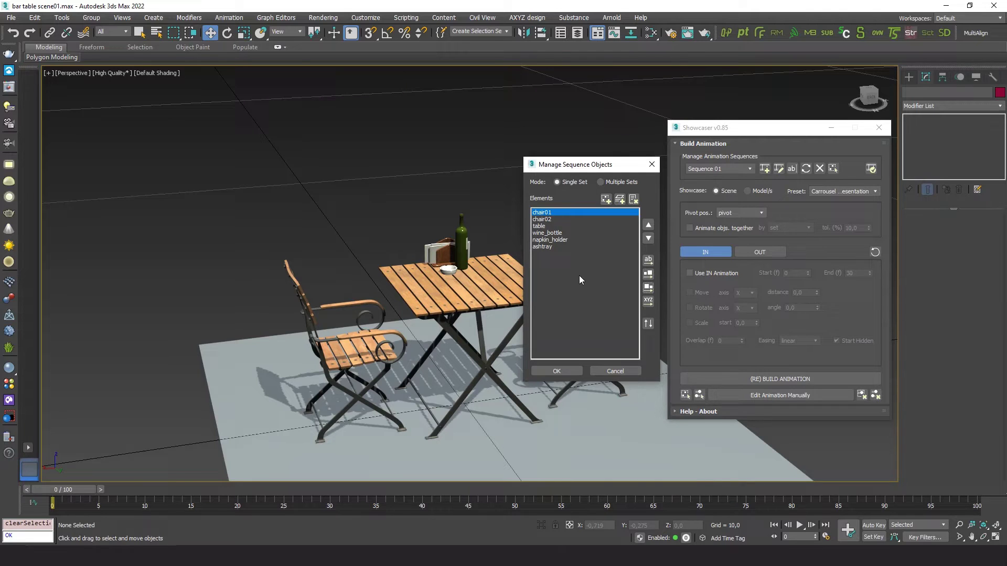
left_click(547, 225)
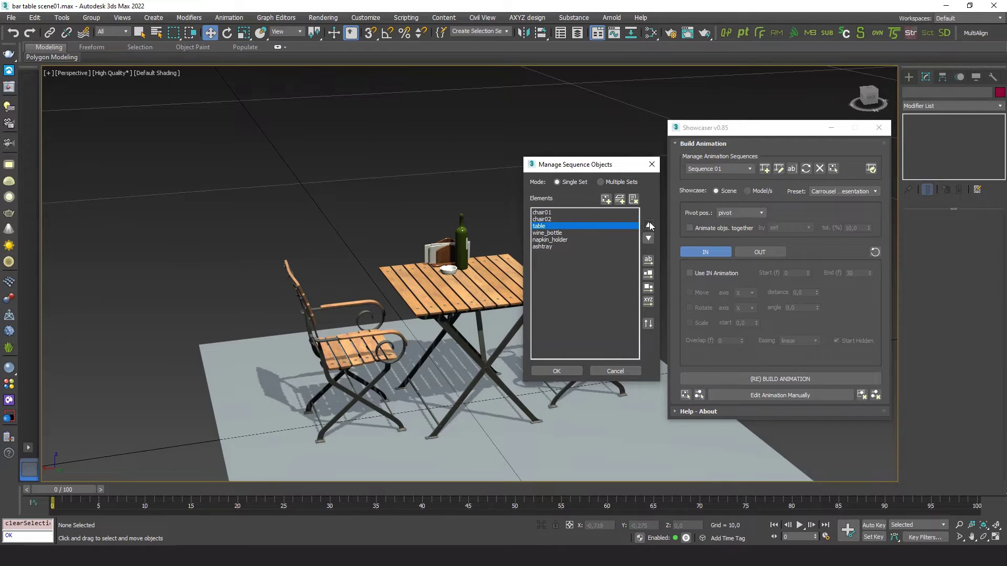
left_click(649, 224)
left_click(648, 226)
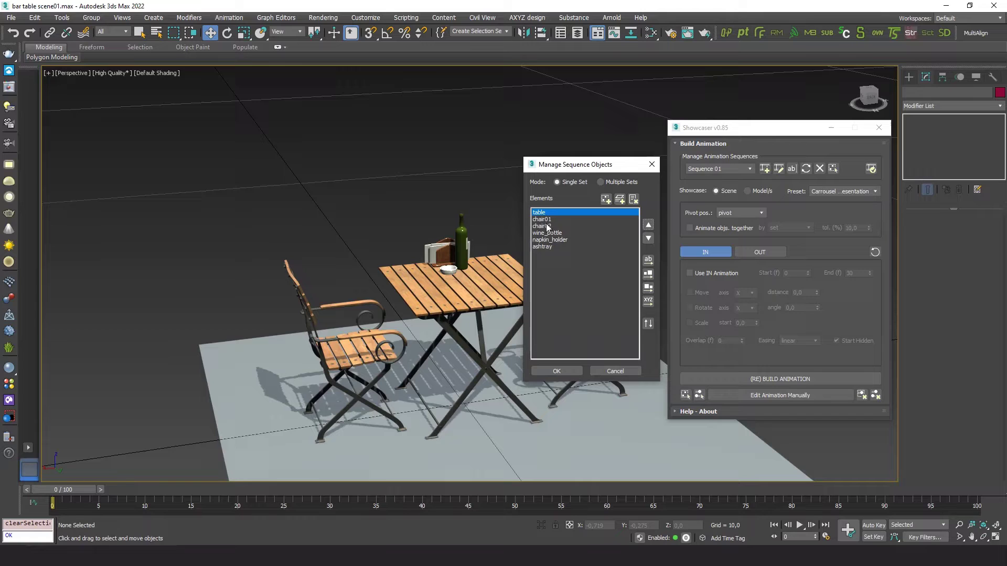
Step: Accept the object list and set Sequence 01's pivot position to base center
left_click(555, 371)
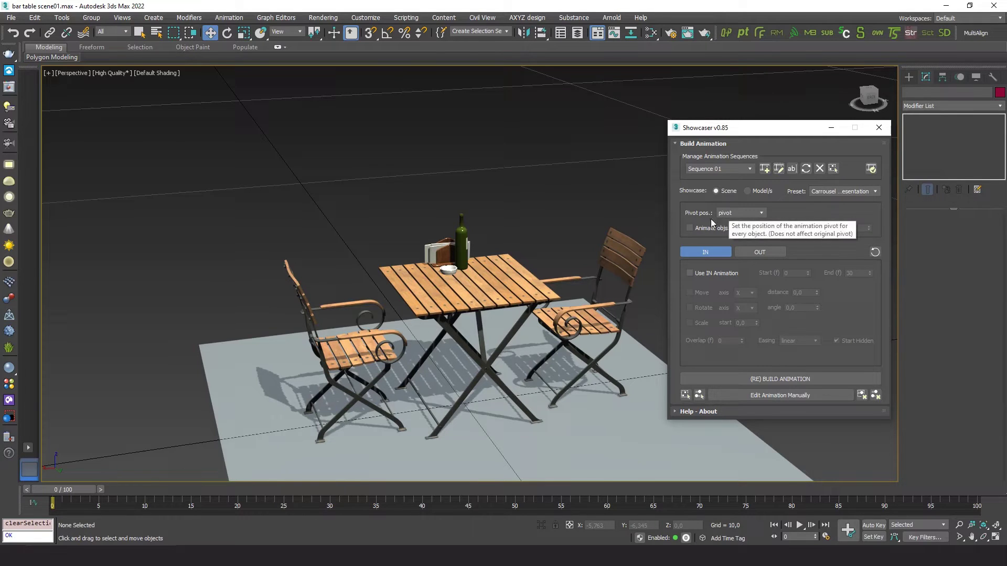
left_click(587, 307)
left_click(587, 306)
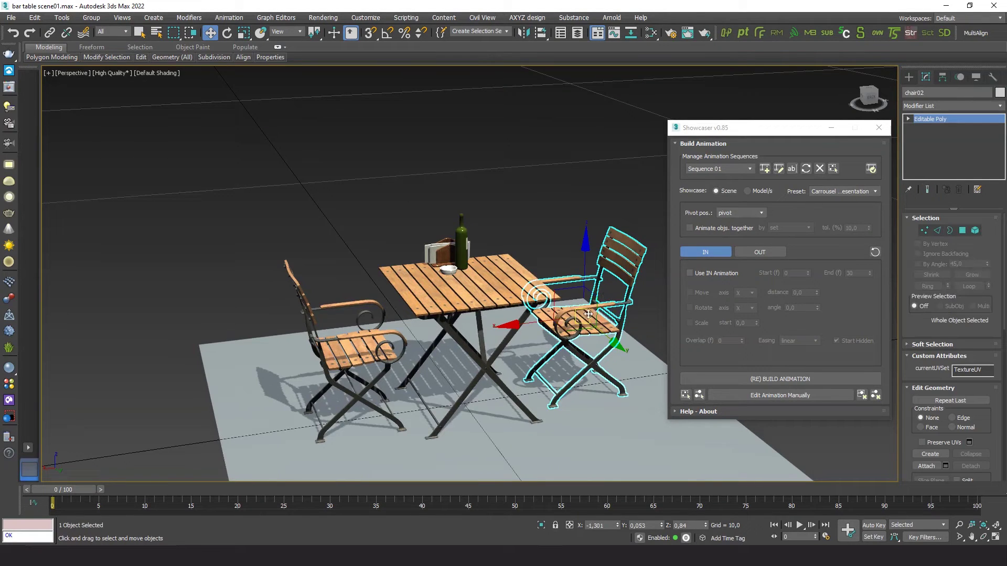
mouse_move(592, 363)
middle_mouse_down("alt")
mouse_move(593, 387)
mouse_move(598, 377)
middle_mouse_up("alt")
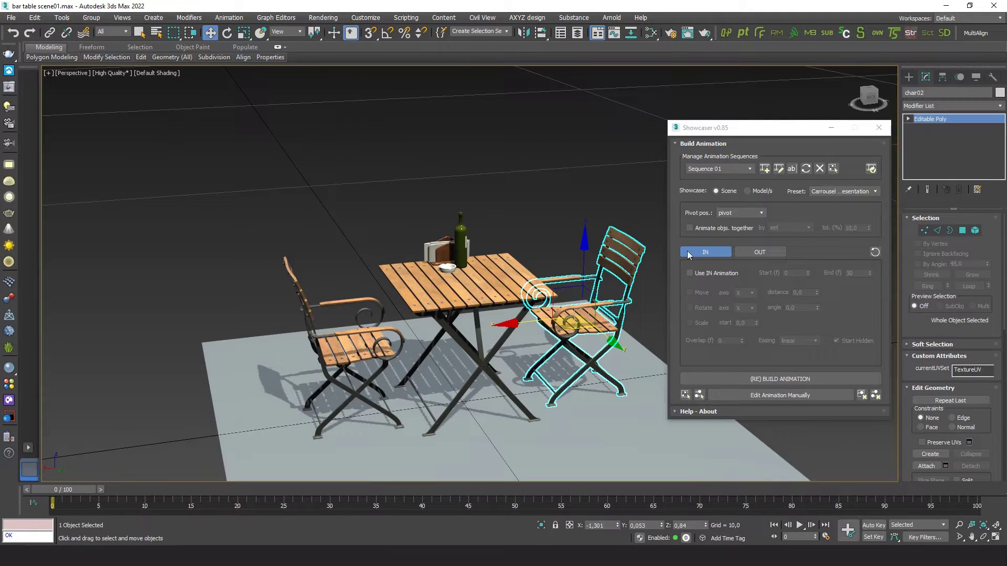
left_click(743, 214)
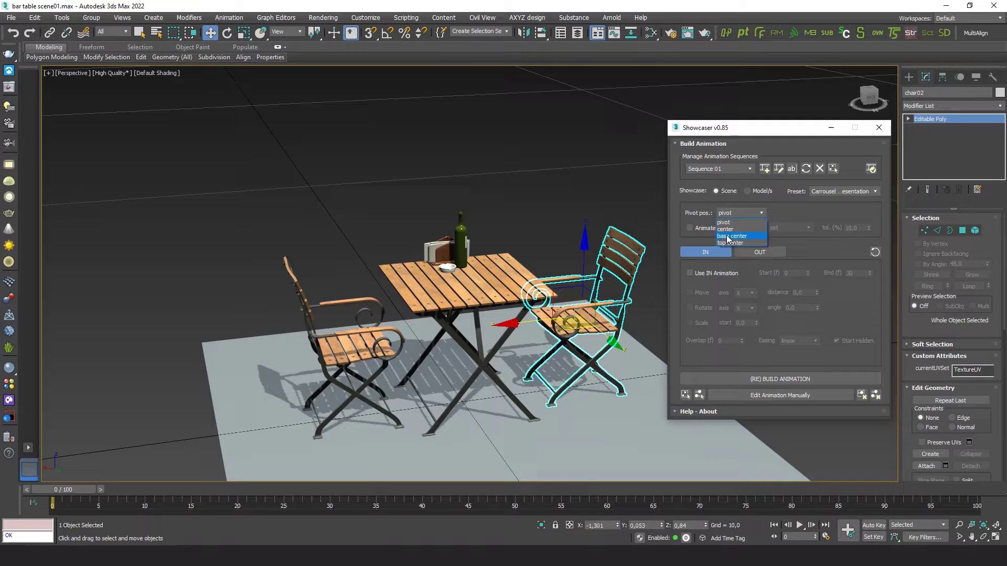
left_click(732, 236)
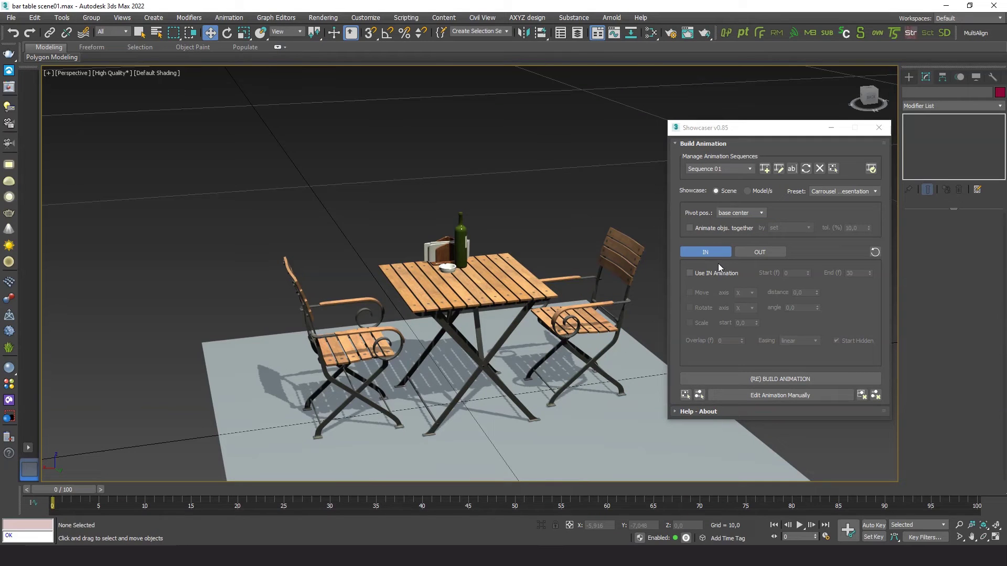
Step: Enable a scale IN animation over frames 10–50 and build it
left_click(691, 273)
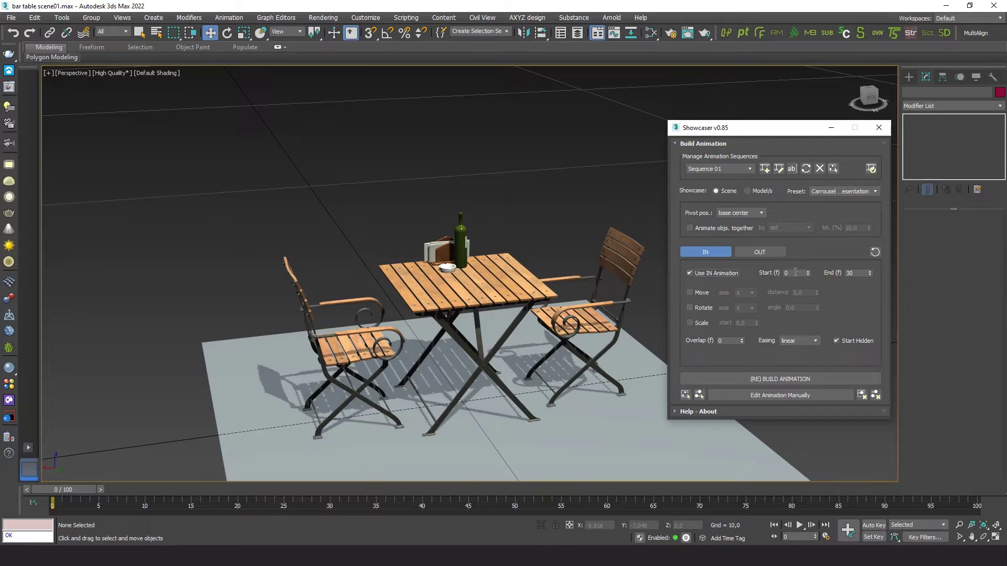
double_click(790, 272)
key("Tab")
left_click(689, 325)
left_click(770, 378)
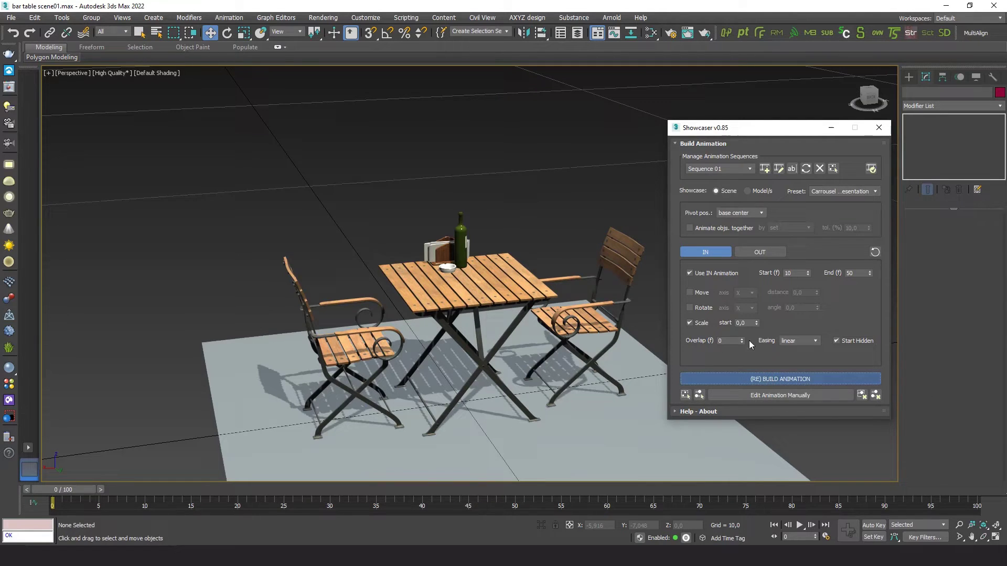
left_click(800, 526)
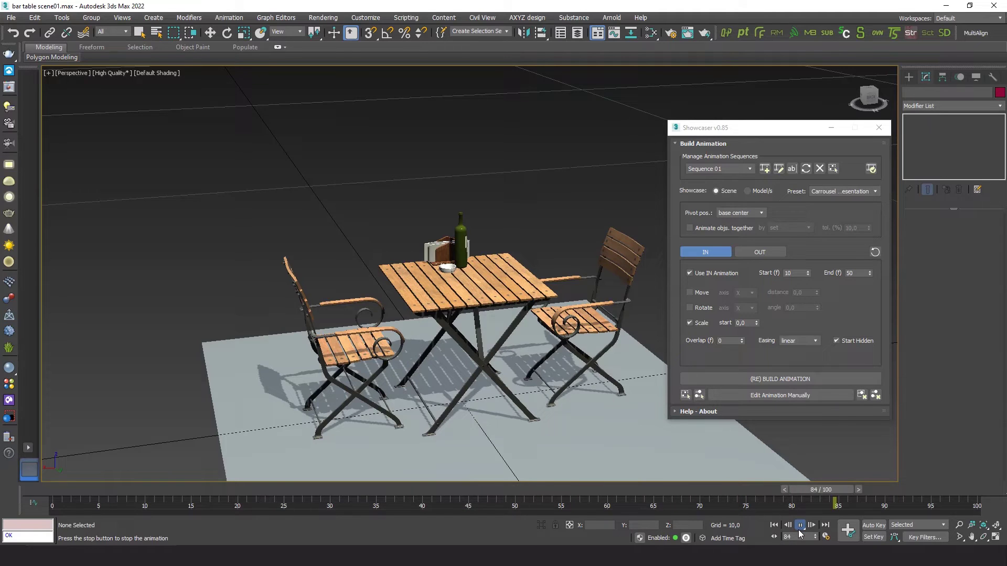
left_click(798, 526)
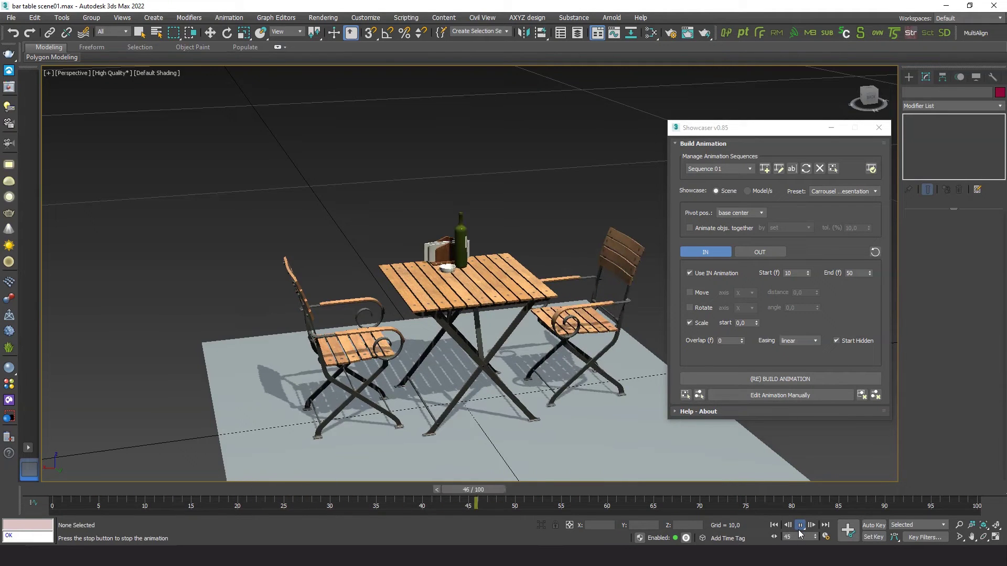
mouse_move(301, 488)
left_mouse_down()
mouse_move(292, 488)
mouse_move(503, 487)
left_mouse_up()
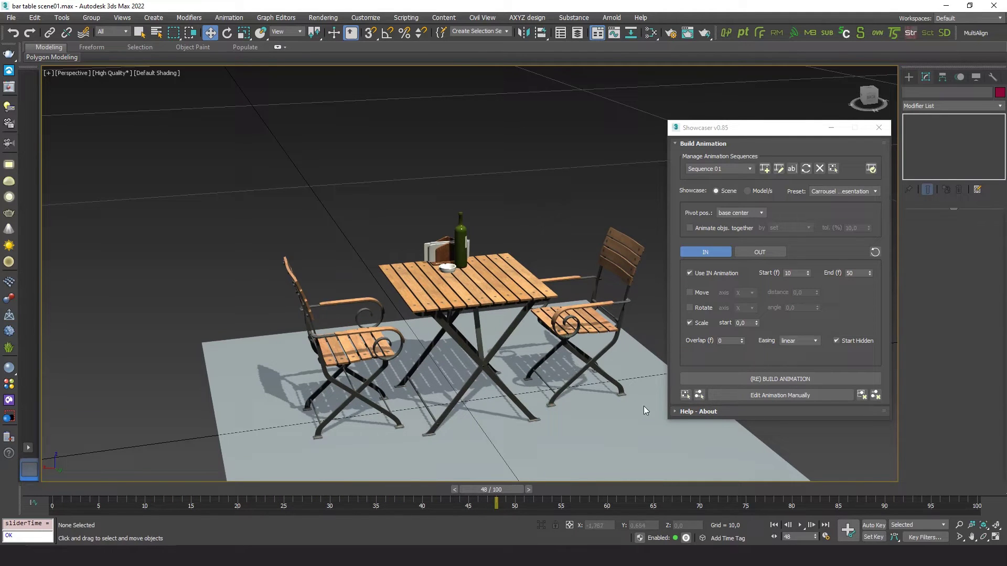
Step: Rebuild the IN animation with overlap 2 and spring easing, then preview playback
left_click(742, 338)
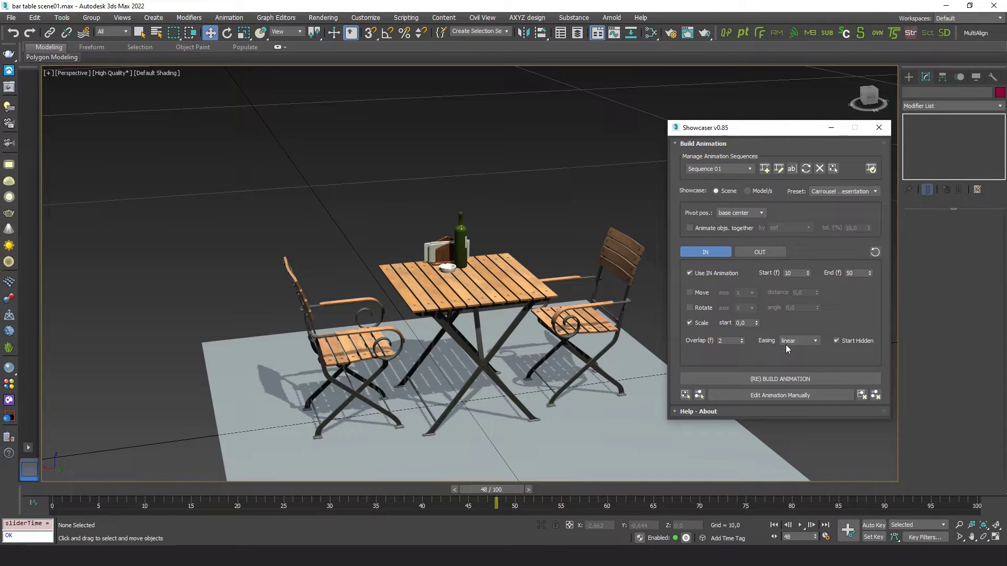
left_click(797, 341)
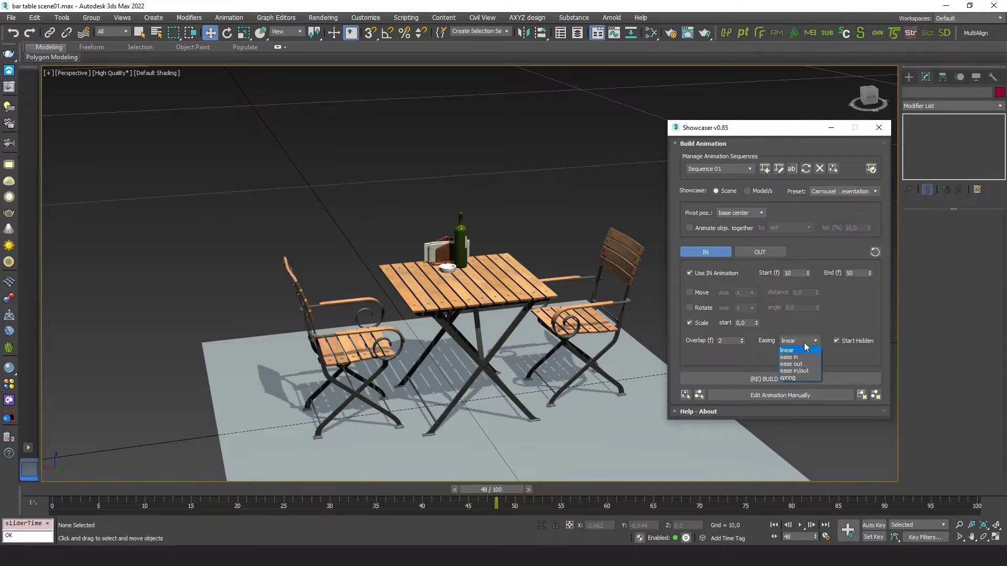
left_click(789, 378)
left_click(789, 376)
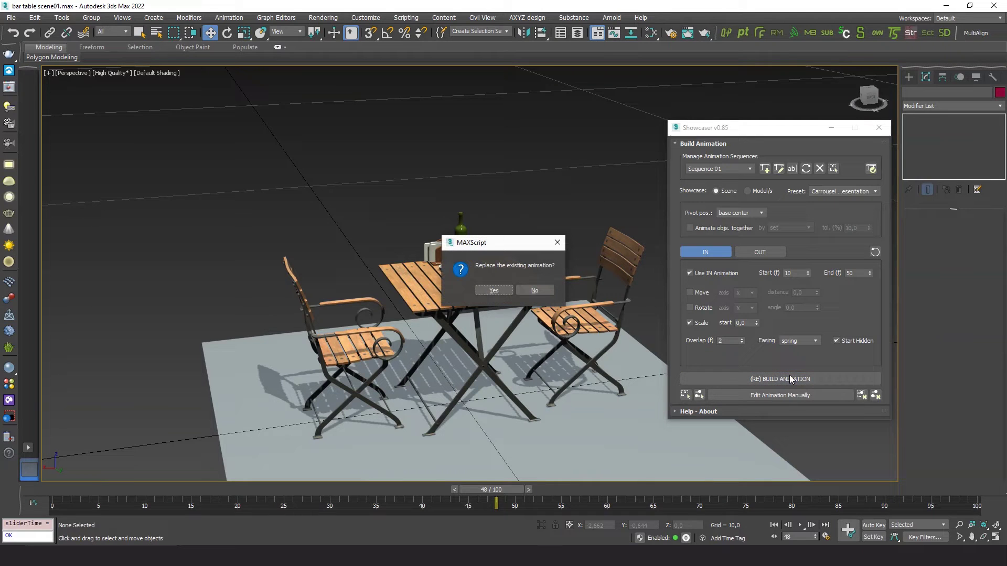
left_click(495, 291)
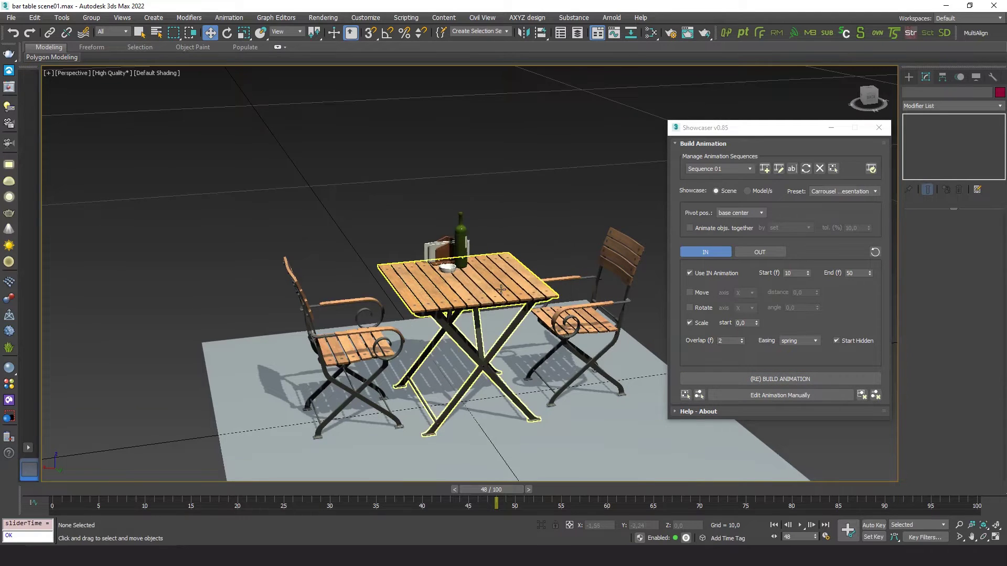
left_click(800, 525)
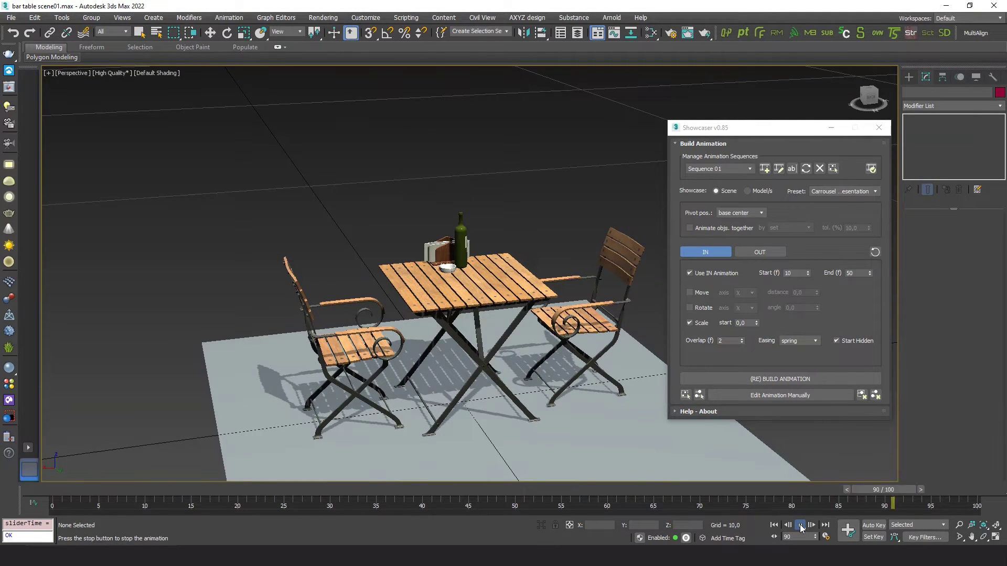
left_click(800, 526)
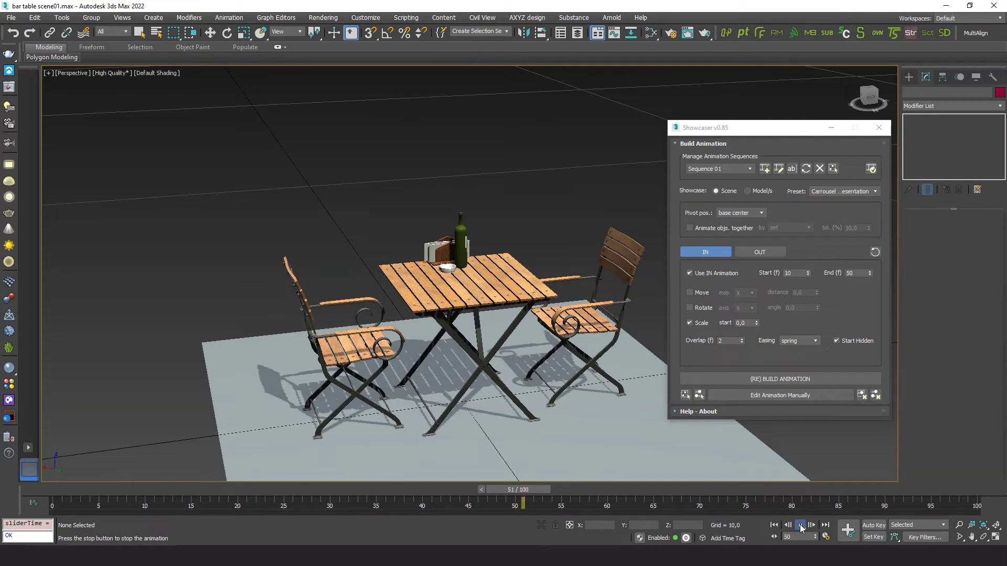
Step: Enable a scale OUT animation ending at frame 90 with spring easing
left_click(761, 253)
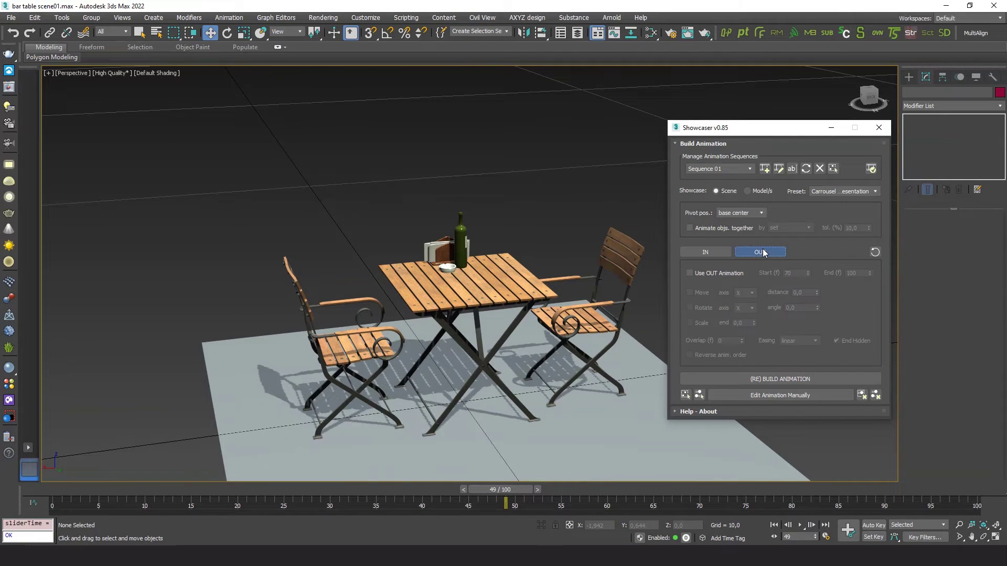
left_click(692, 275)
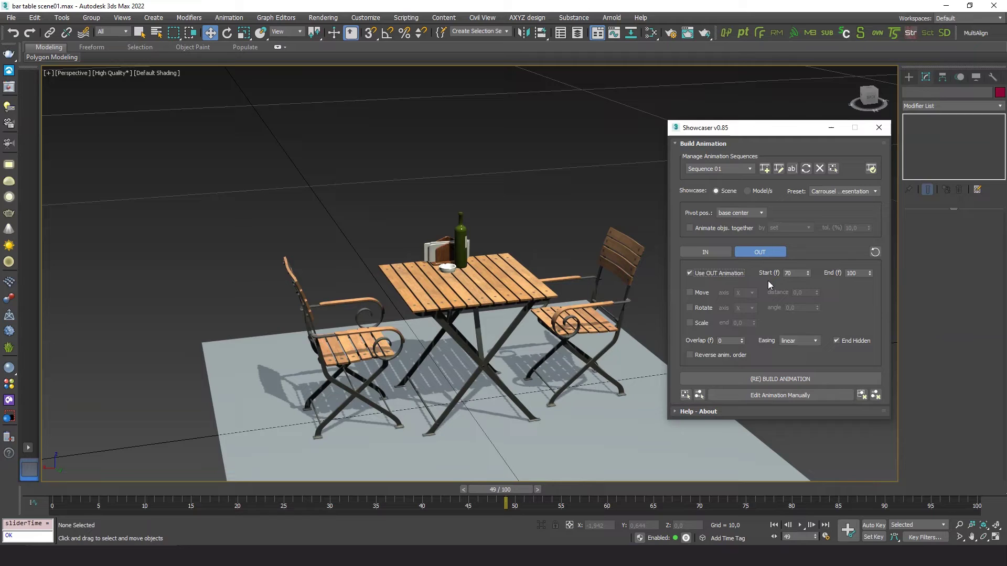
double_click(850, 274)
type("90")
left_click(690, 323)
type("2")
left_click(814, 339)
left_click(790, 379)
Step: Rebuild the animation with the exit settings, then play and scrub to check it
left_click(775, 378)
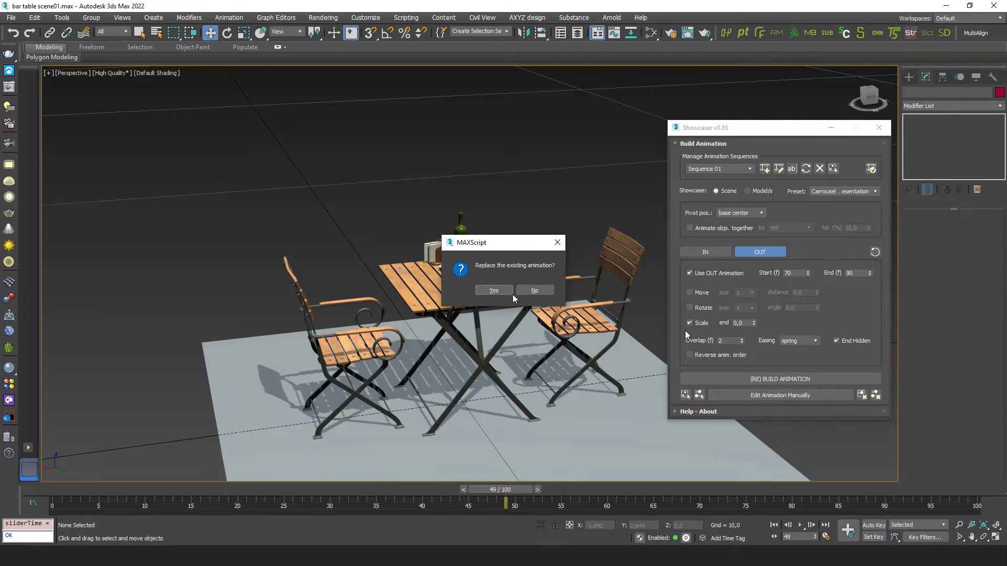
left_click(492, 291)
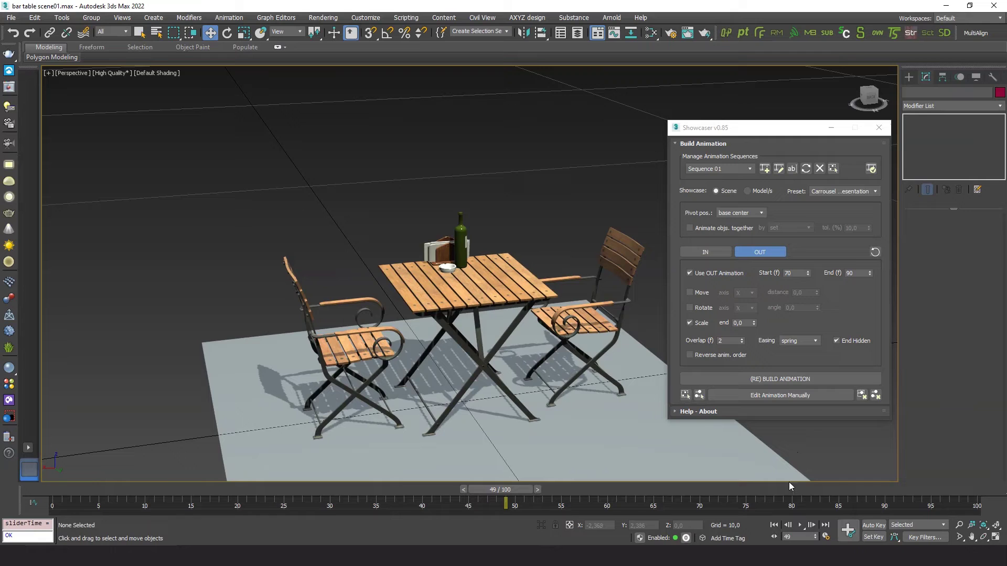
left_click(773, 525)
left_click(799, 524)
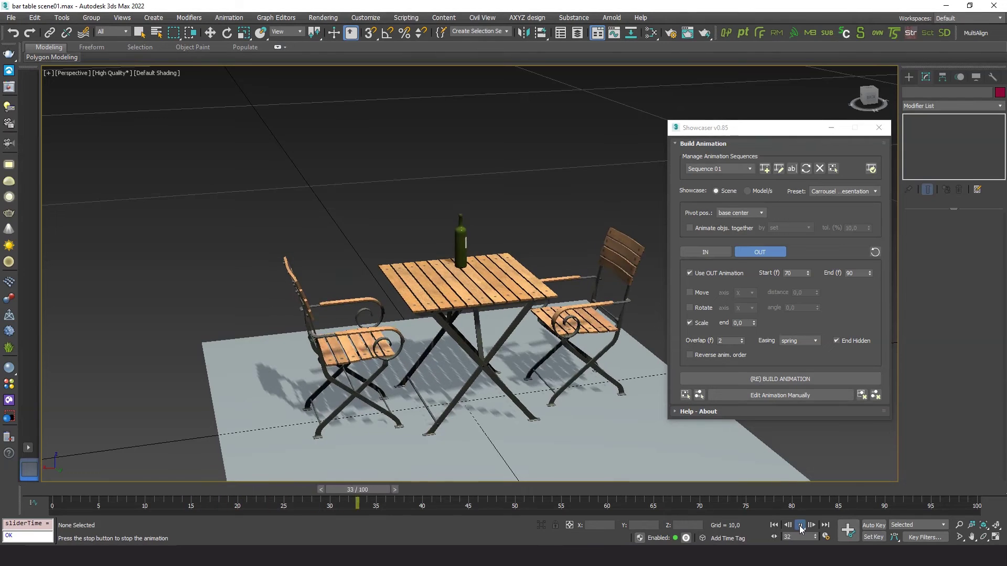
left_click(636, 494)
mouse_move(635, 493)
left_mouse_down()
mouse_move(732, 483)
mouse_move(632, 484)
left_mouse_up()
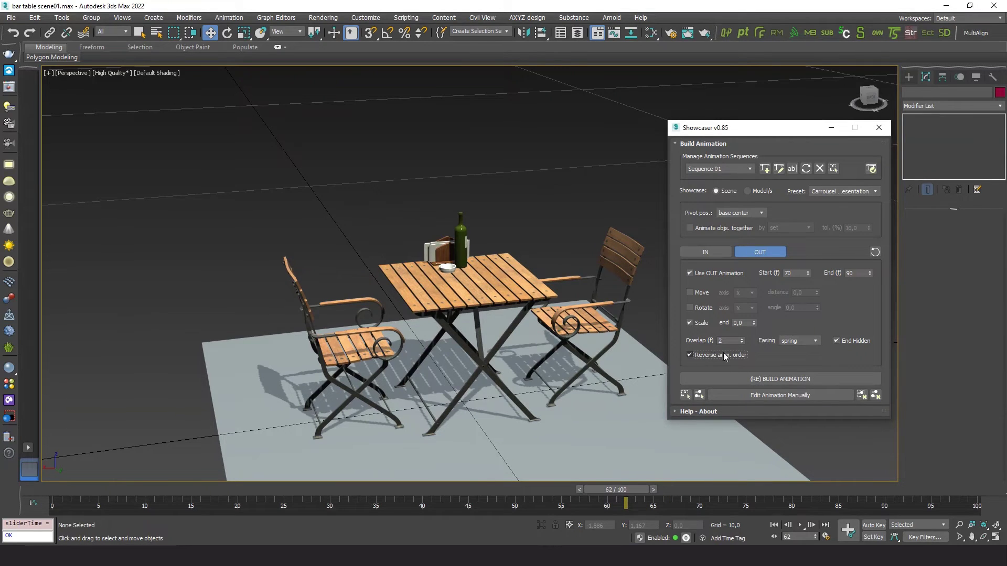
Step: Turn on Reverse anim. order, rebuild the animation, and play it back
left_click(690, 355)
left_click(757, 379)
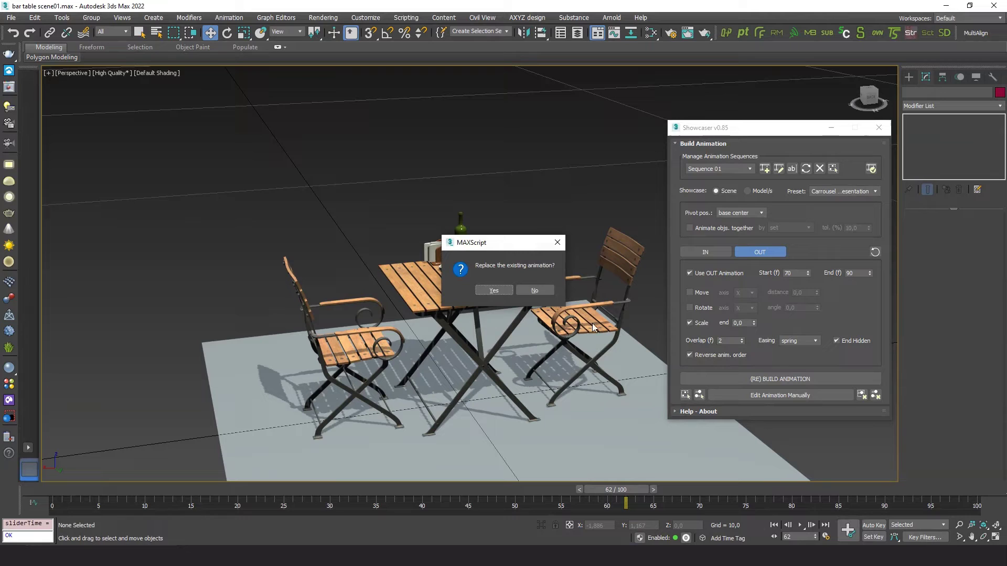
left_click(496, 292)
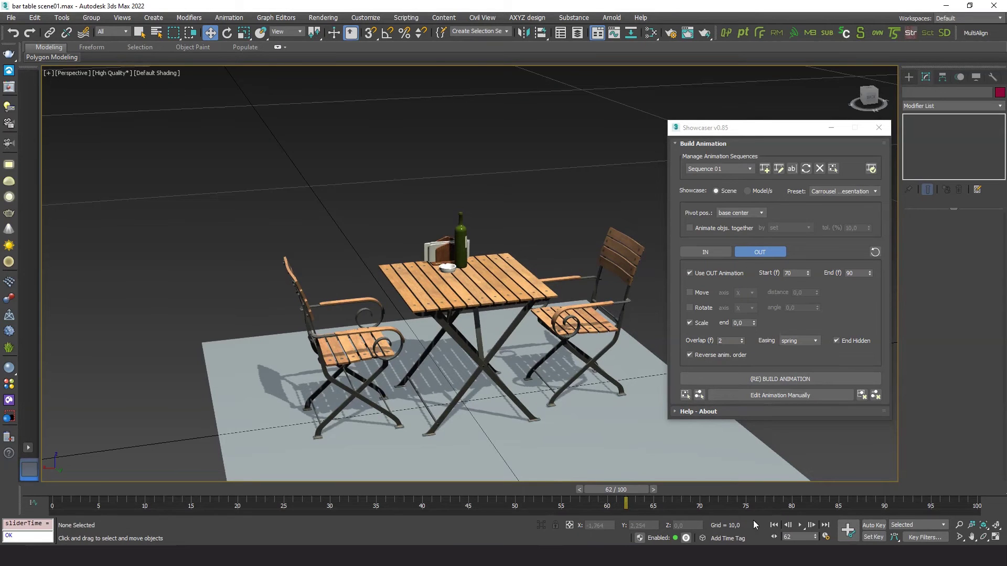
left_click(796, 525)
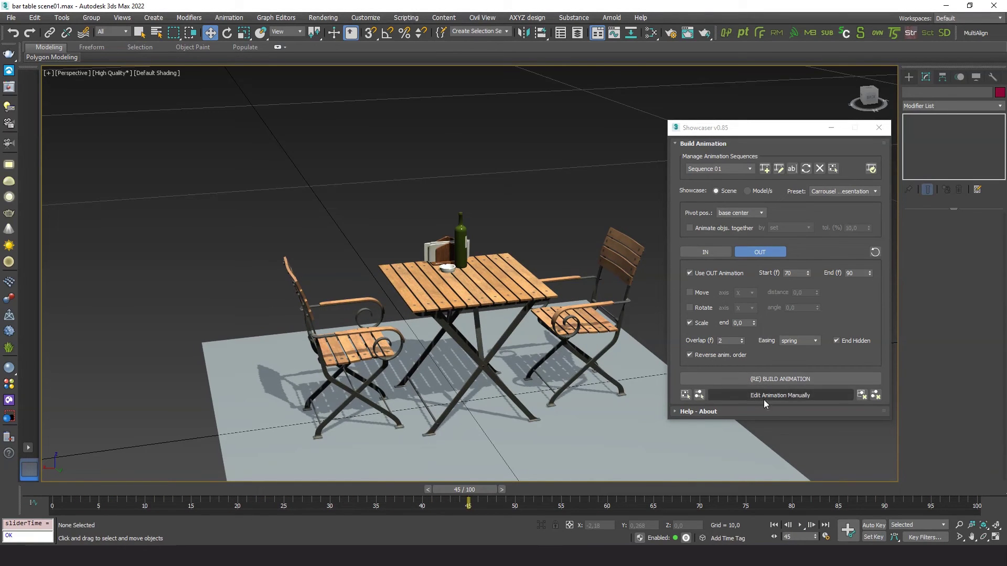
Step: In manual edit mode, shift all the furniture's entry keys 4 frames earlier
left_click(788, 394)
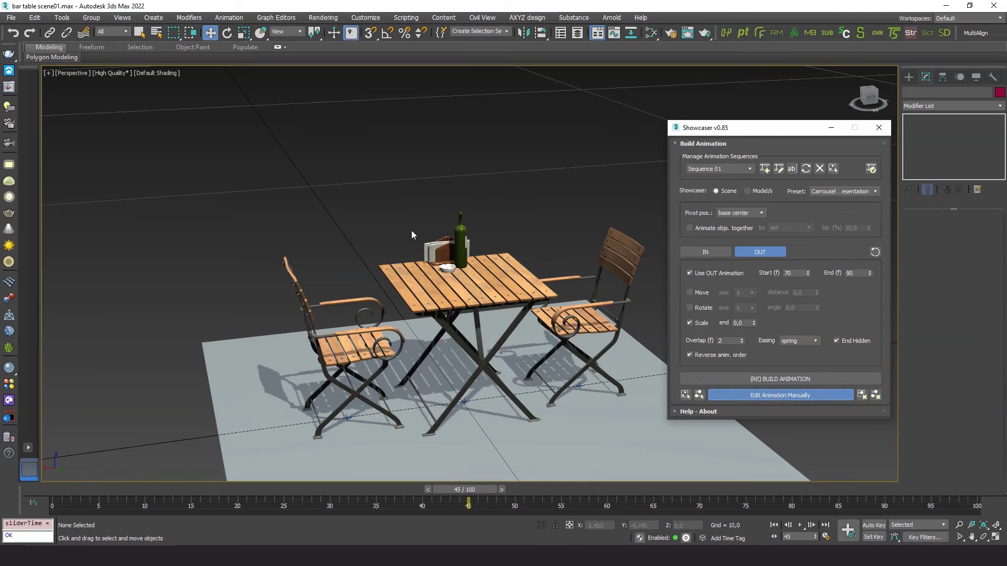
left_click_drag(270, 139, 662, 455)
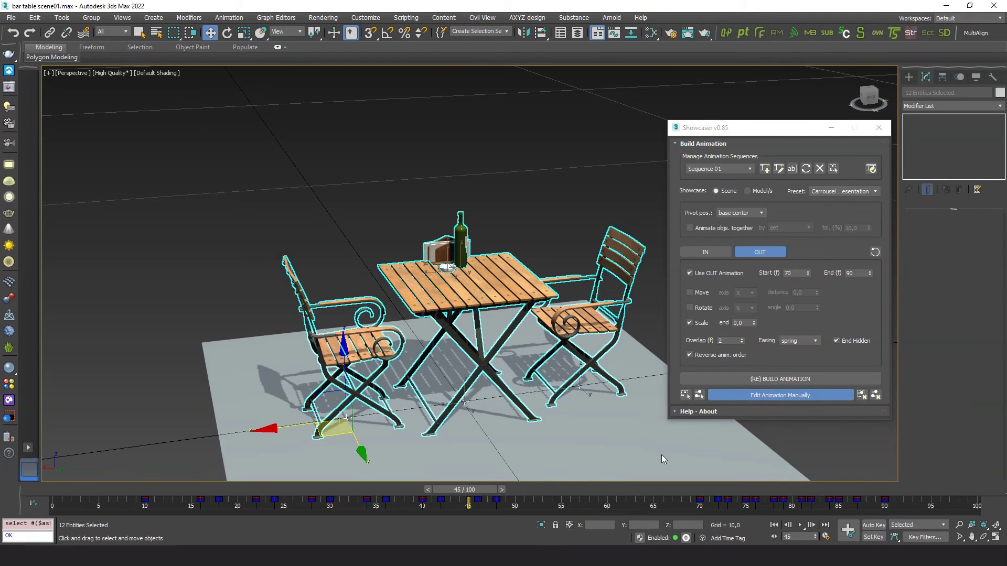
left_click_drag(111, 502, 518, 507)
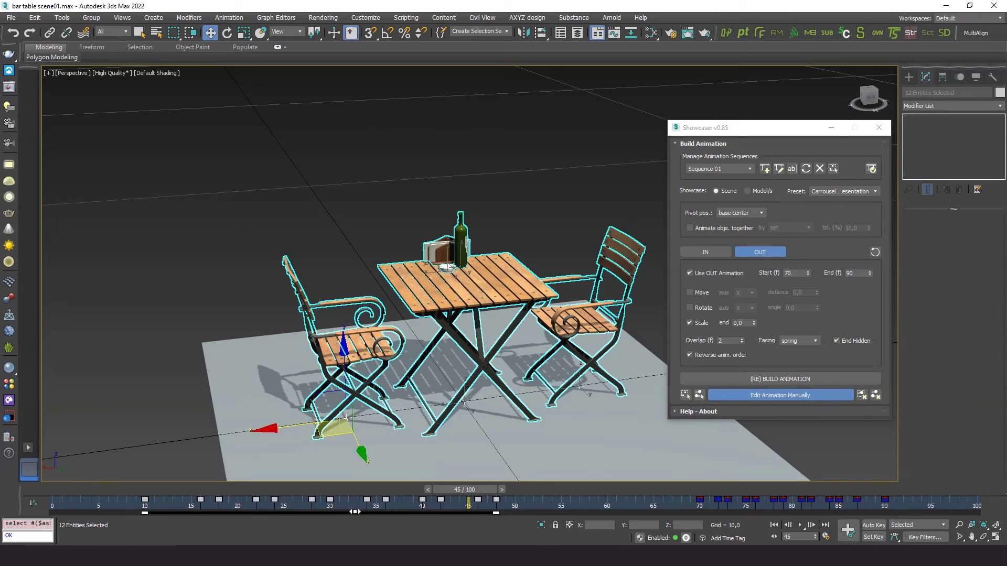
left_click_drag(354, 512, 312, 511)
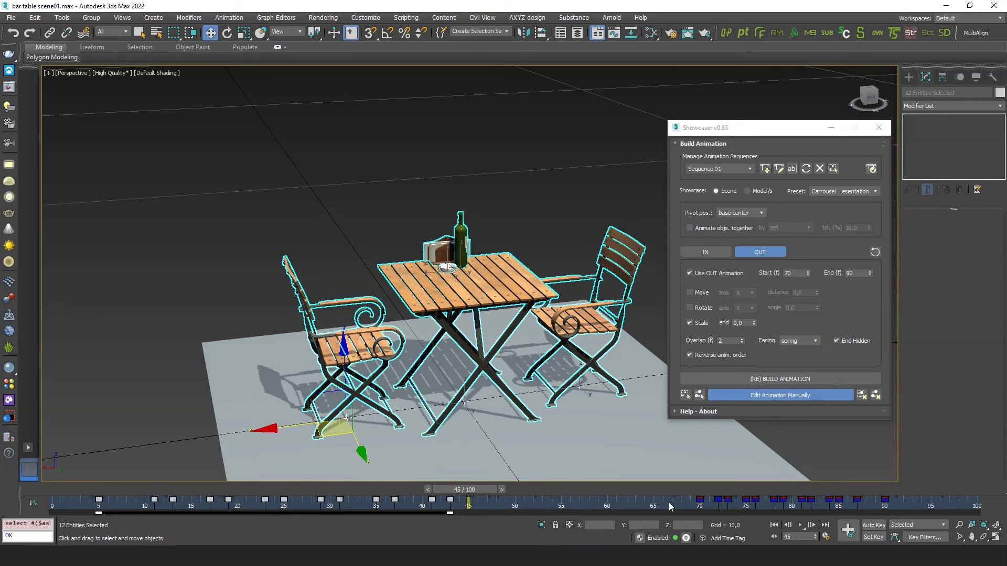
Step: Shift the exit keys about 14 frames earlier, review the timeline, and leave manual editing
left_click_drag(669, 503, 892, 509)
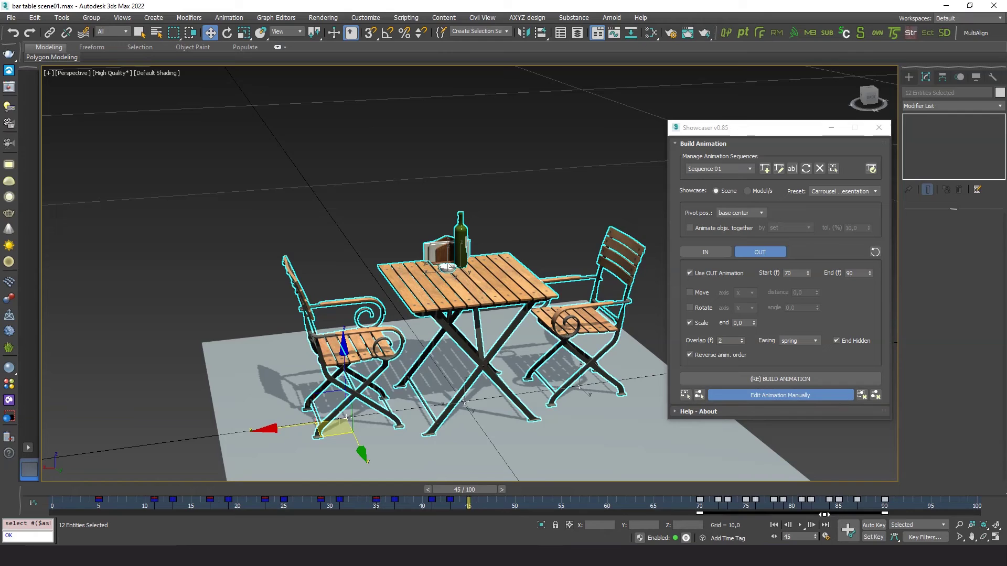
left_click_drag(750, 511, 696, 511)
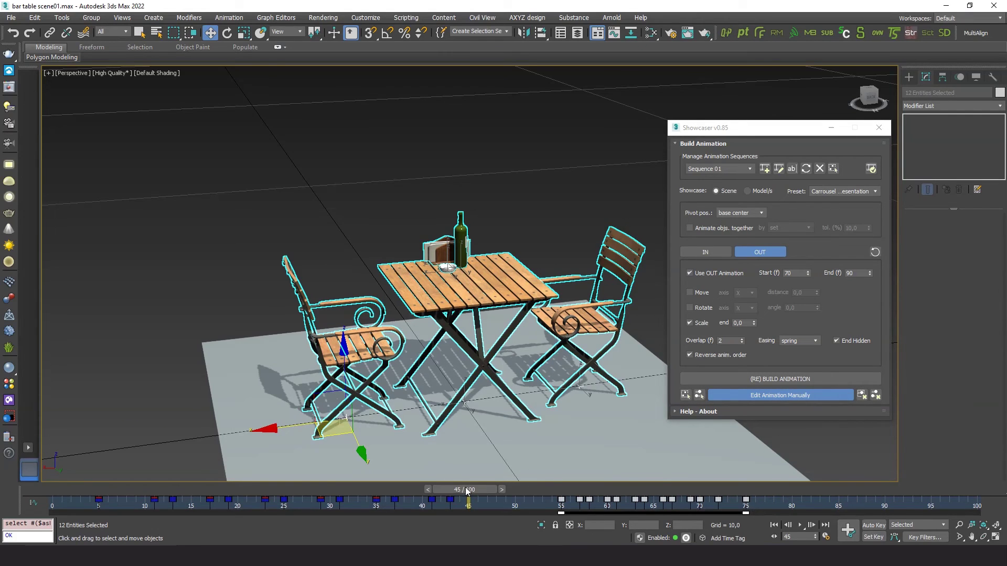
mouse_move(455, 491)
left_mouse_down()
mouse_move(239, 455)
mouse_move(766, 448)
left_mouse_up()
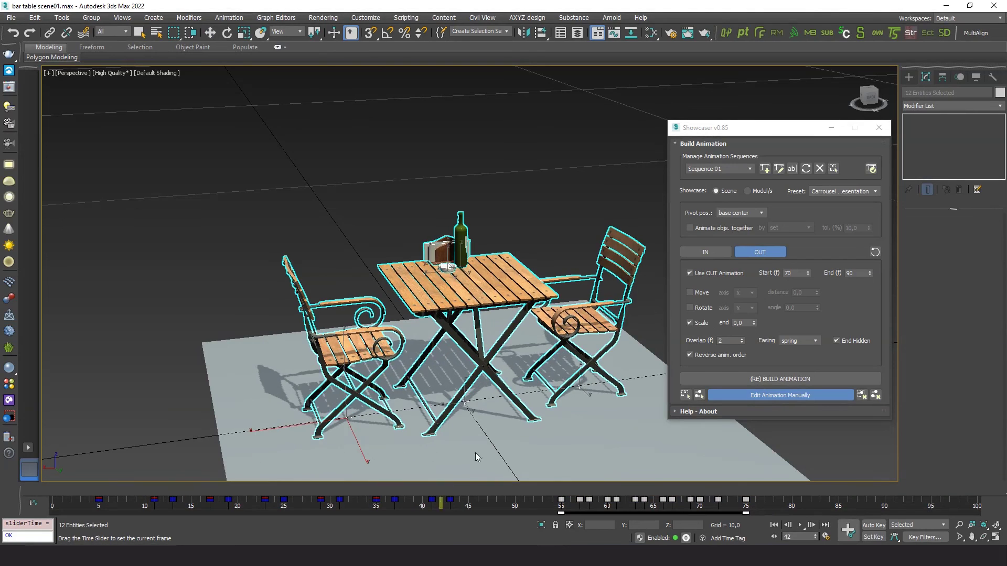
left_click_drag(767, 490, 498, 472)
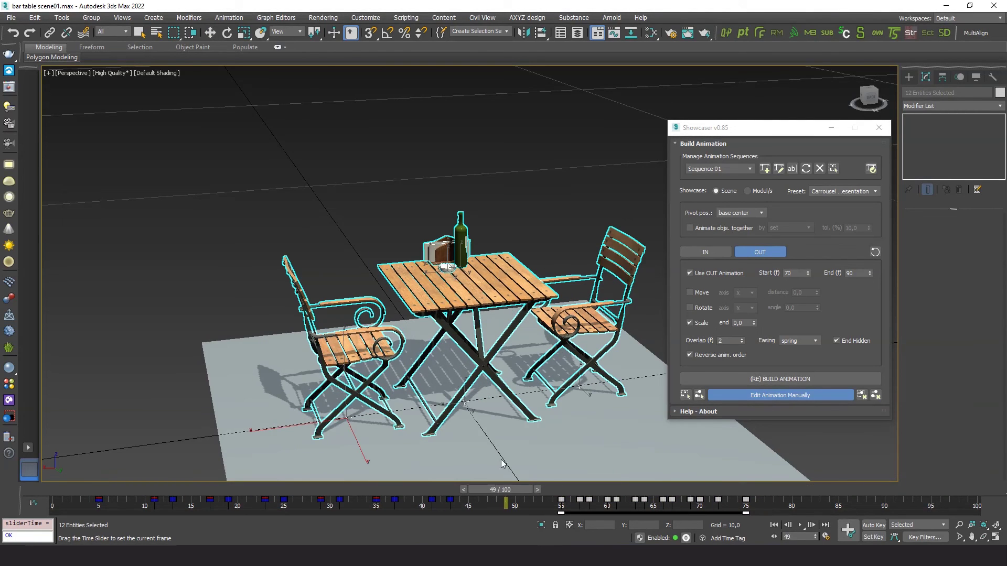
left_click(765, 395)
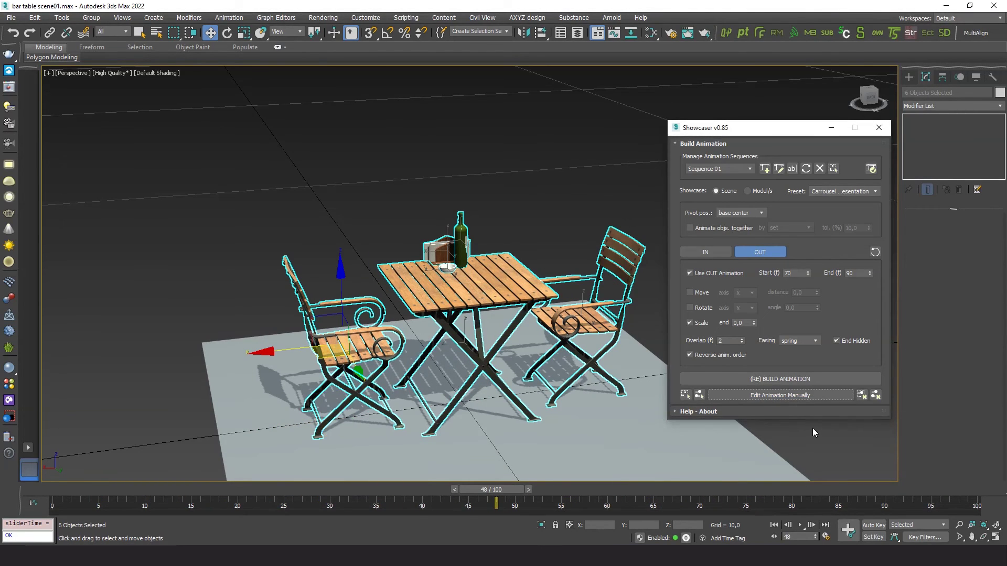
left_click(775, 524)
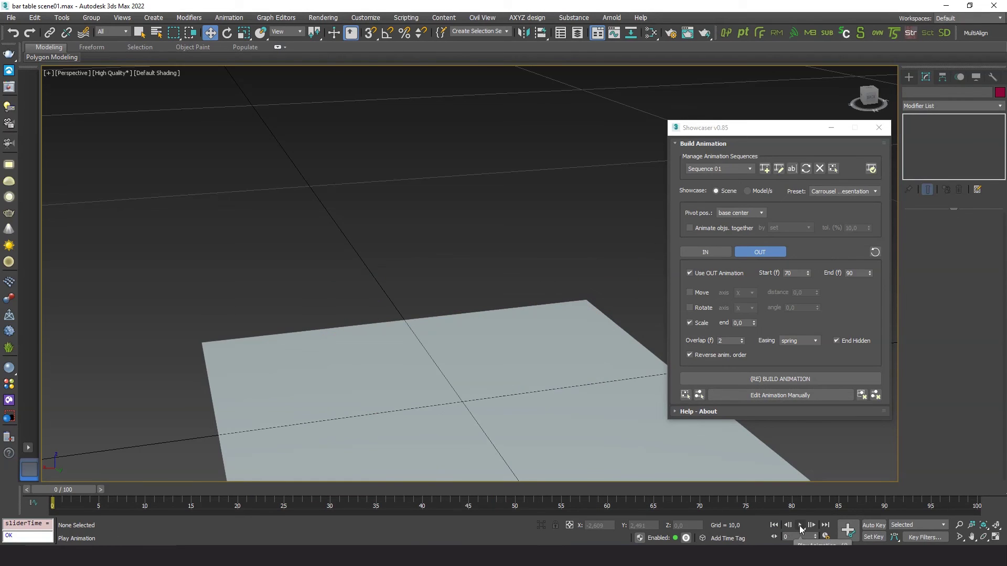
left_click(800, 526)
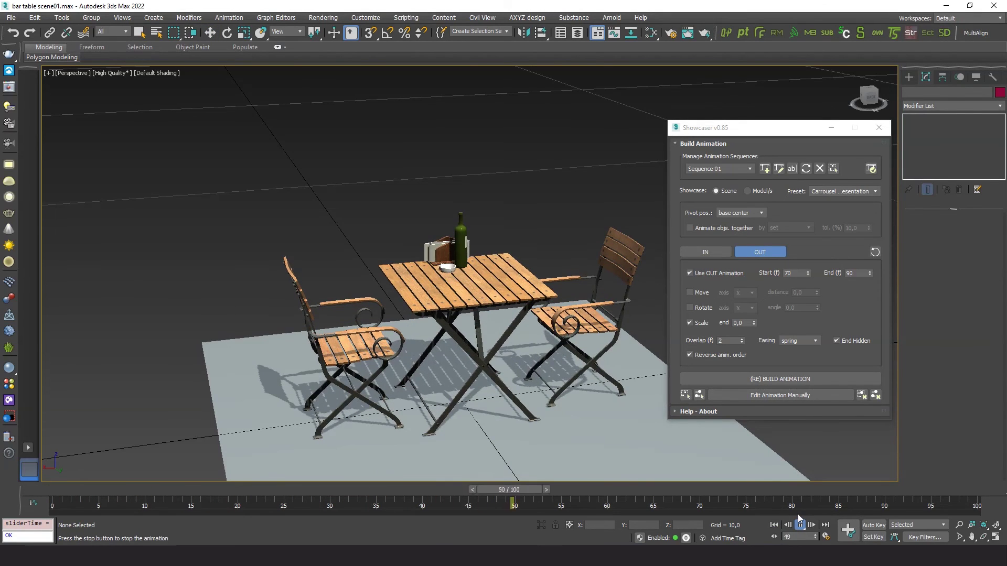